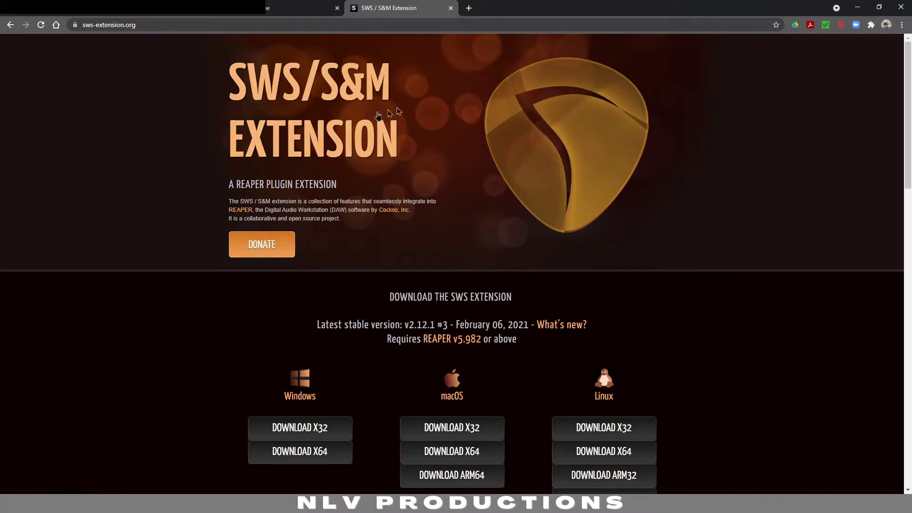
Scroll the SWS/S&M Extension page to review its download options for REAPER.
{"action": "scroll", "coordinate": [214, 312], "scroll_direction": "down", "scroll_amount": 3}
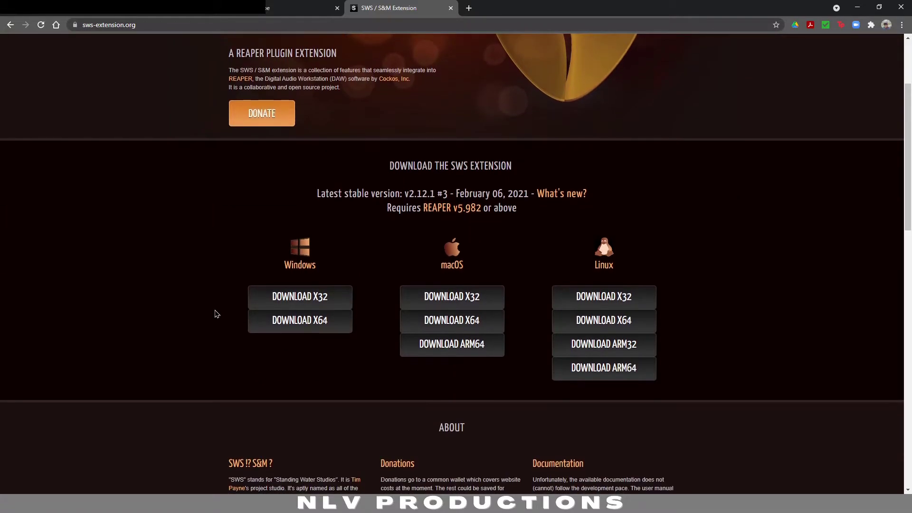
{"action": "scroll", "coordinate": [216, 313], "scroll_direction": "up", "scroll_amount": 2}
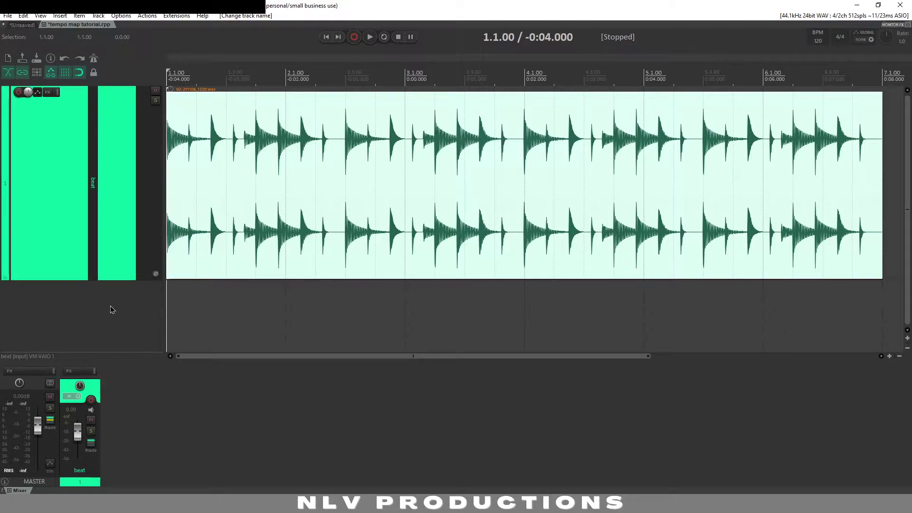
{"action": "left_click", "coordinate": [8, 16]}
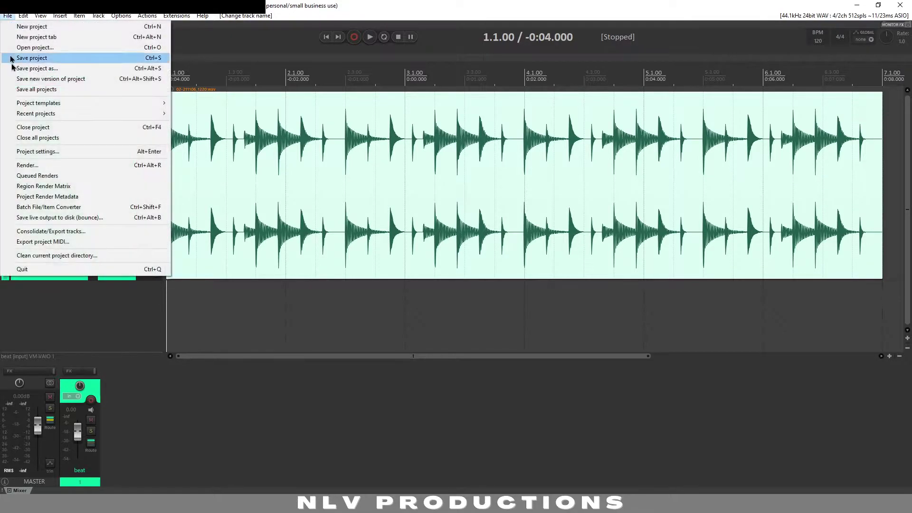
{"action": "left_click", "coordinate": [19, 152]}
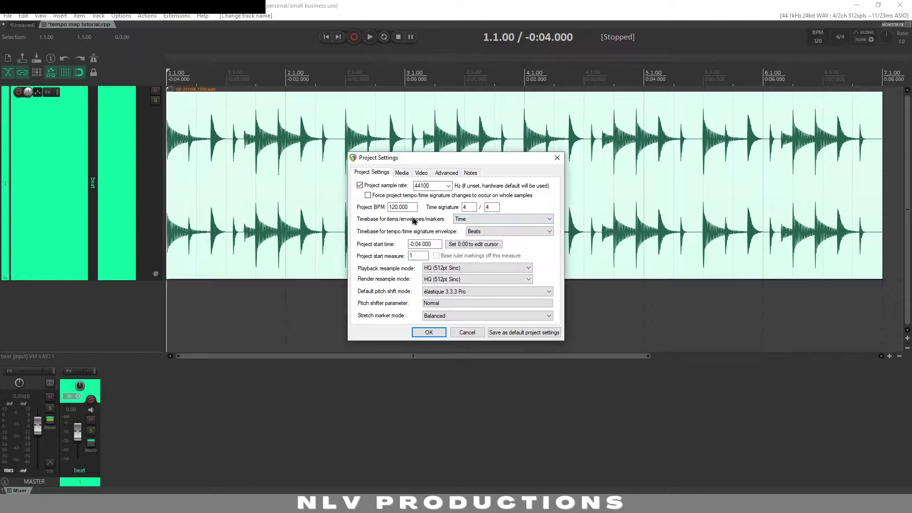
{"action": "left_click", "coordinate": [497, 220]}
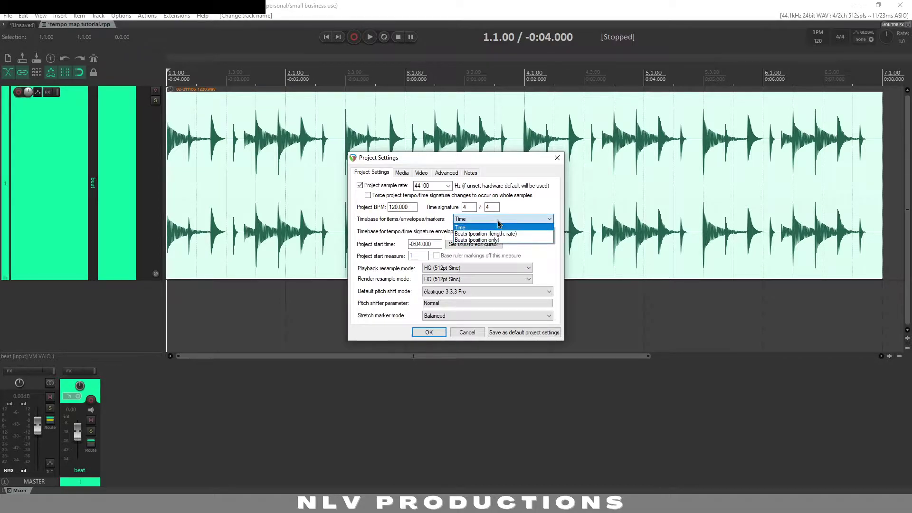
{"action": "left_click", "coordinate": [495, 221]}
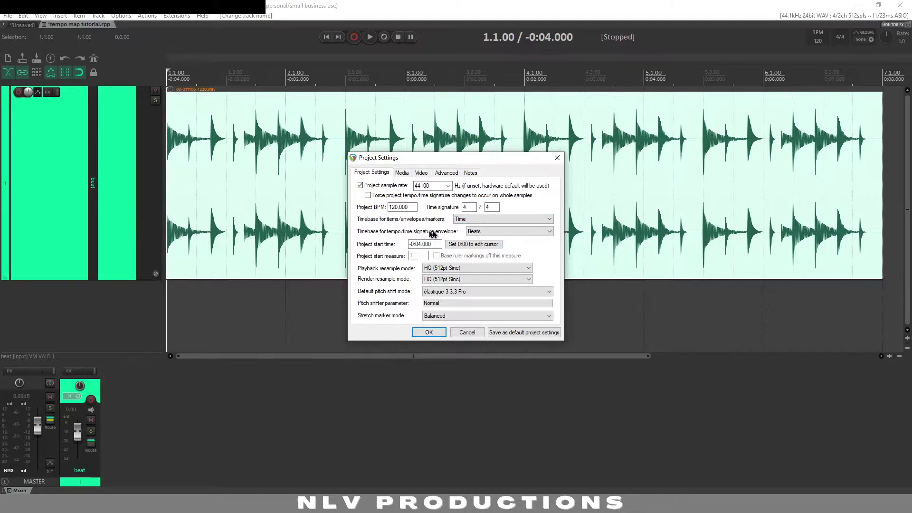
{"action": "left_click", "coordinate": [475, 235]}
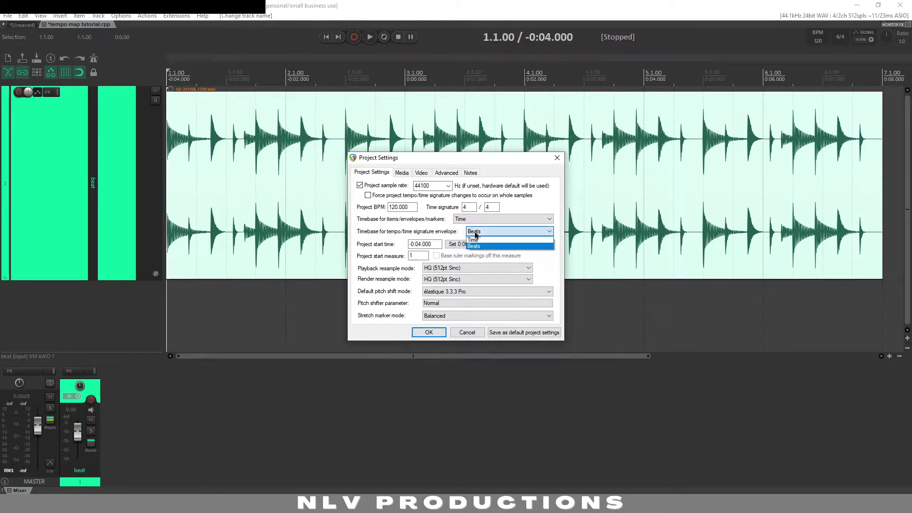
{"action": "left_click", "coordinate": [475, 235]}
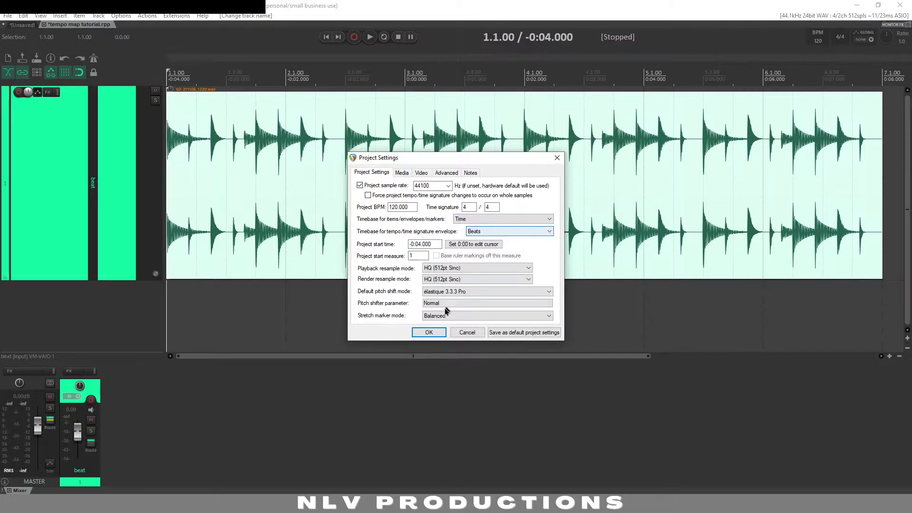
{"action": "left_click", "coordinate": [428, 333]}
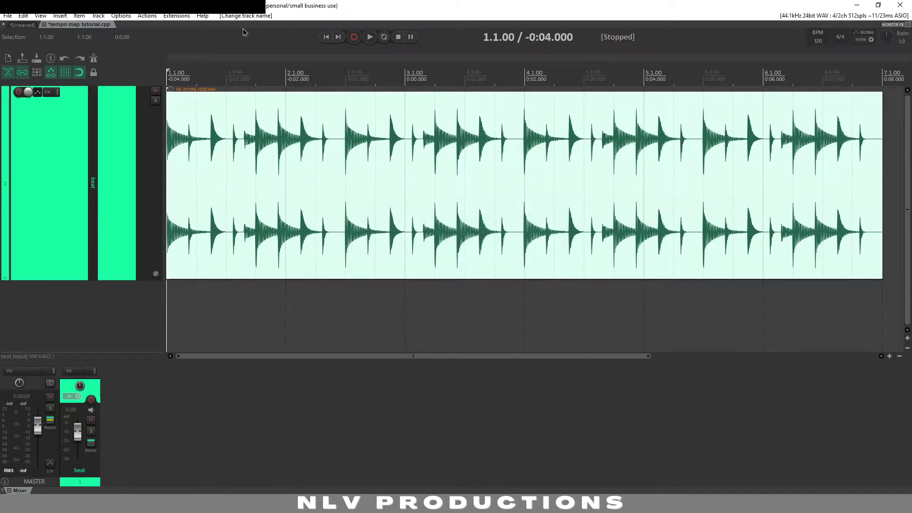
Play the beat track, enable the metronome, then replay the beat with the click.
{"action": "key", "text": "space"}
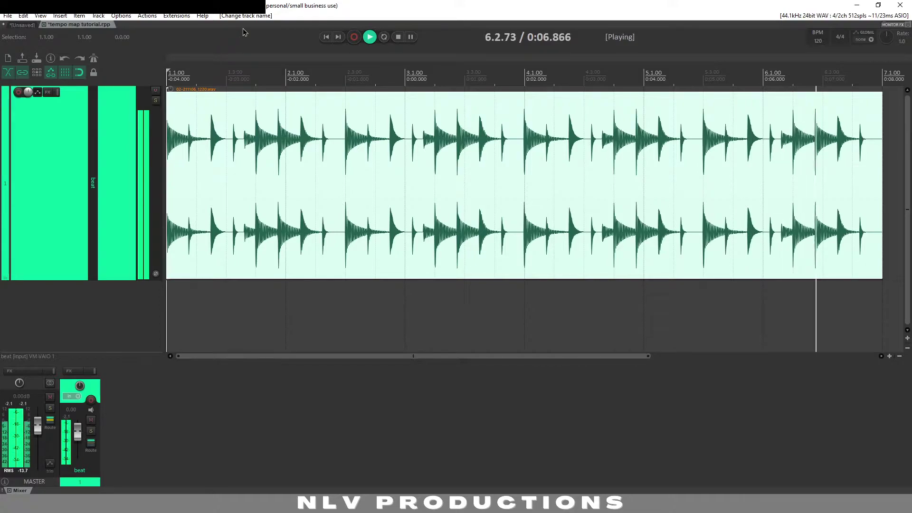
{"action": "key", "text": "space"}
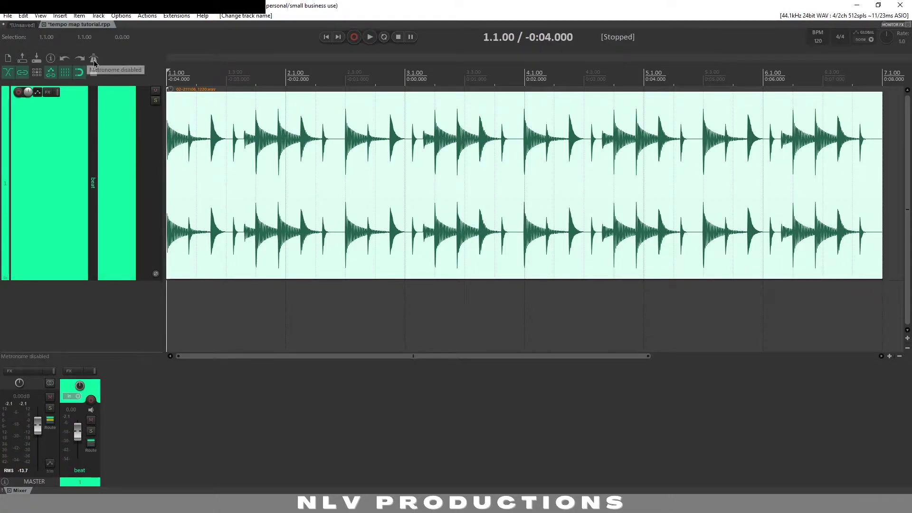
{"action": "left_click", "coordinate": [94, 59]}
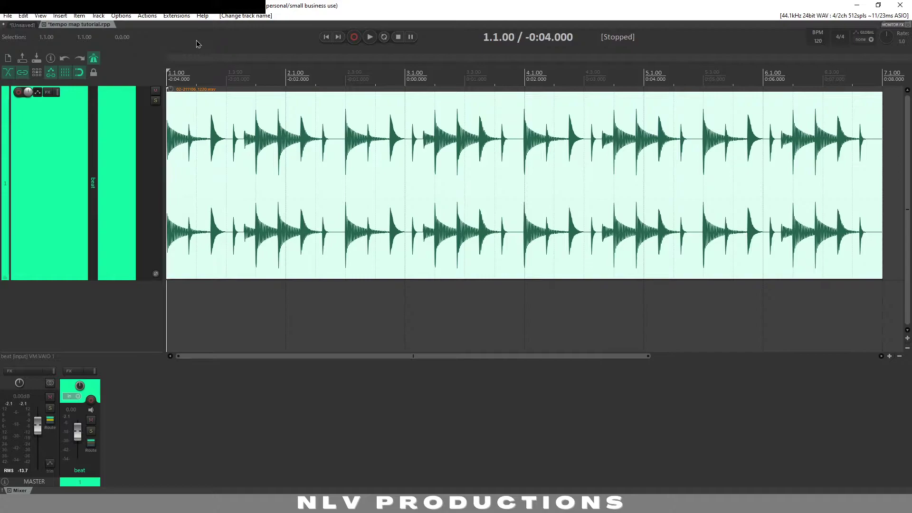
{"action": "key", "text": "space"}
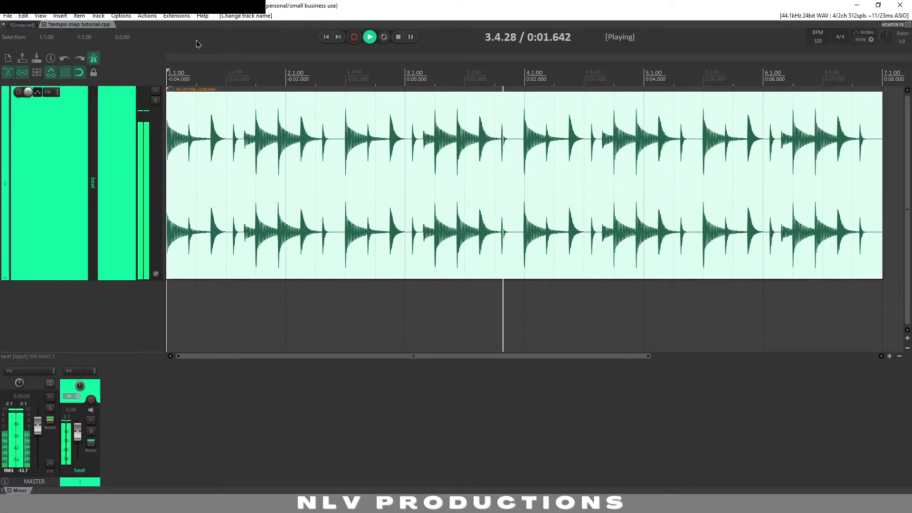
{"action": "key", "text": "space"}
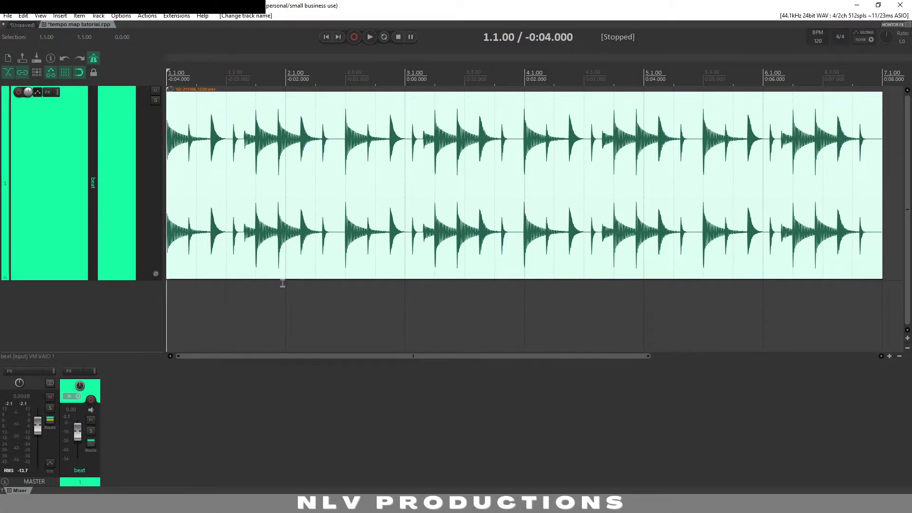
Add a project marker at 1.1.00 at the start of the beat, then play it back.
{"action": "key", "text": "m"}
{"action": "key", "text": "space"}
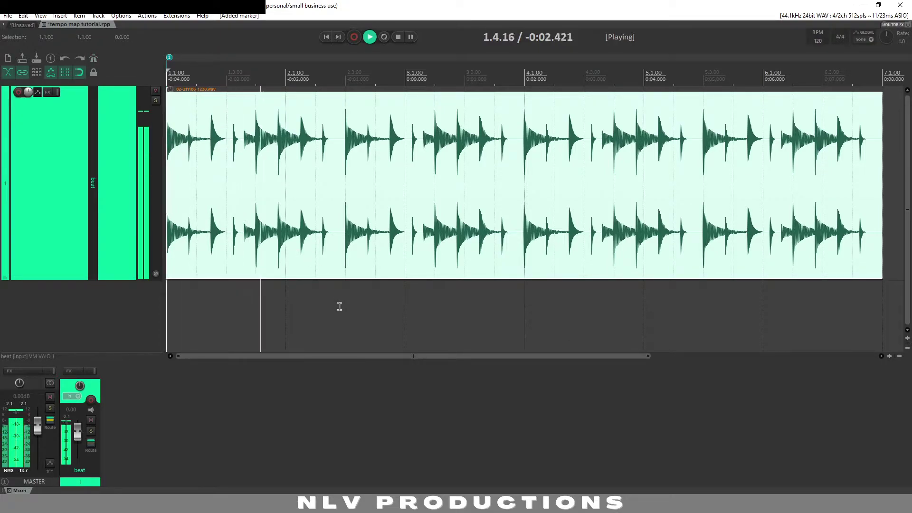
{"action": "key", "text": "space"}
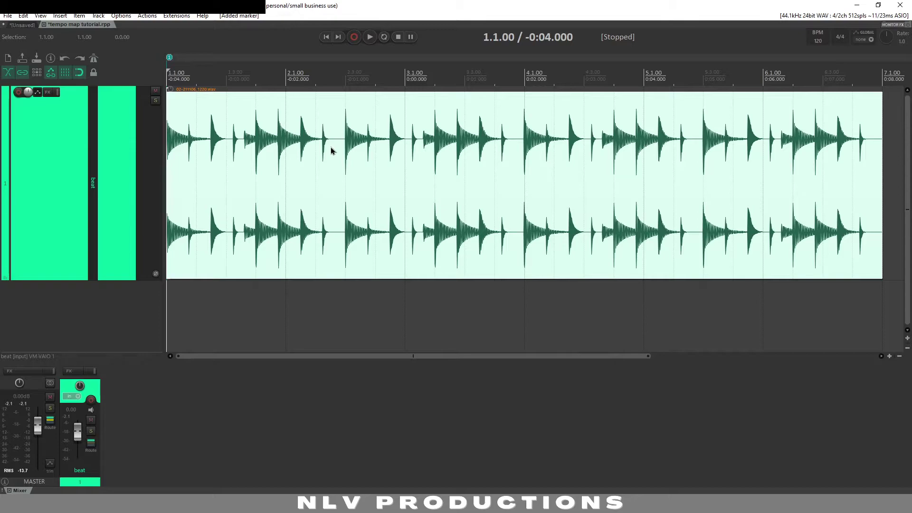
Step the edit cursor to the 2.3.00 downbeat, audition it, and mark the next downbeat as marker 3.
{"action": "key", "text": "Right"}
{"action": "key", "text": "Right"}
{"action": "key", "text": "Right"}
{"action": "key", "text": "Right"}
{"action": "key", "text": "Right"}
{"action": "key", "text": "Right"}
{"action": "key", "text": "Right"}
{"action": "key", "text": "Right"}
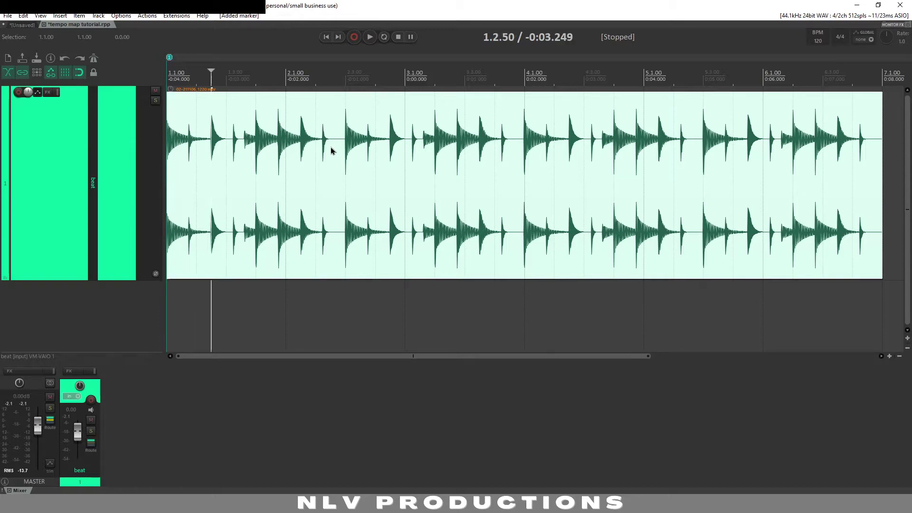
{"action": "key", "text": "Right"}
{"action": "key", "text": "Right"}
{"action": "key", "text": "Right"}
{"action": "key", "text": "Right"}
{"action": "key", "text": "Right"}
{"action": "key", "text": "Right"}
{"action": "key", "text": "Right"}
{"action": "key", "text": "Right"}
{"action": "key", "text": "Right"}
{"action": "key", "text": "Right"}
{"action": "key", "text": "Right"}
{"action": "key", "text": "Right"}
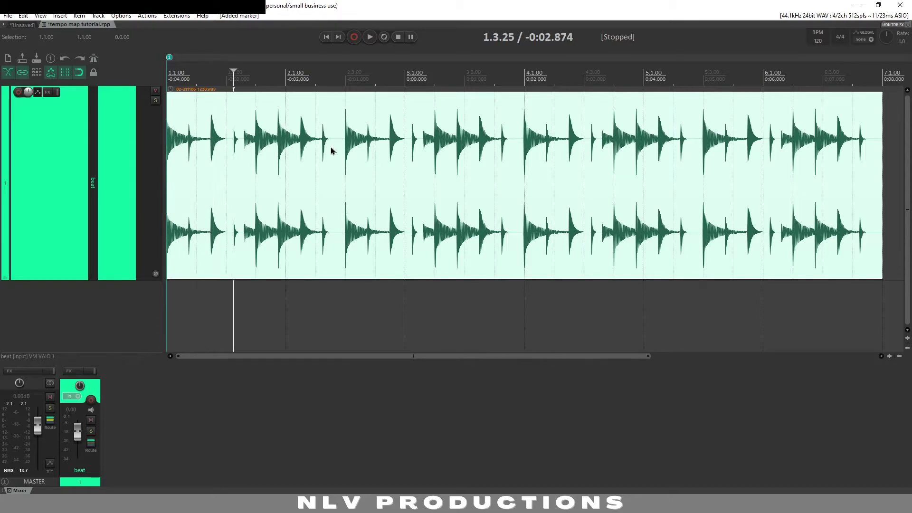
{"action": "key", "text": "Right"}
{"action": "key", "text": "Right"}
{"action": "key", "text": "Right"}
{"action": "key", "text": "Right"}
{"action": "key", "text": "Right"}
{"action": "key", "text": "Right"}
{"action": "key", "text": "Right"}
{"action": "key", "text": "Right"}
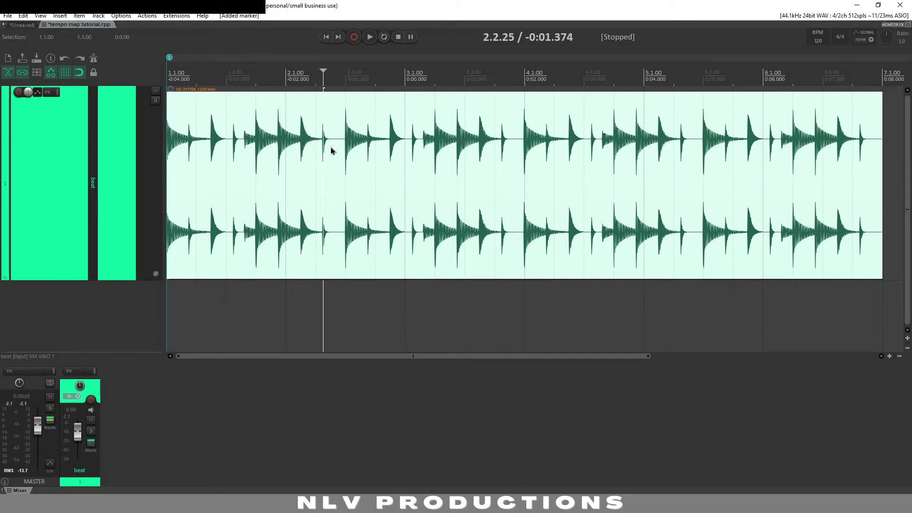
{"action": "key", "text": "Right"}
{"action": "key", "text": "Right"}
{"action": "key", "text": "Right"}
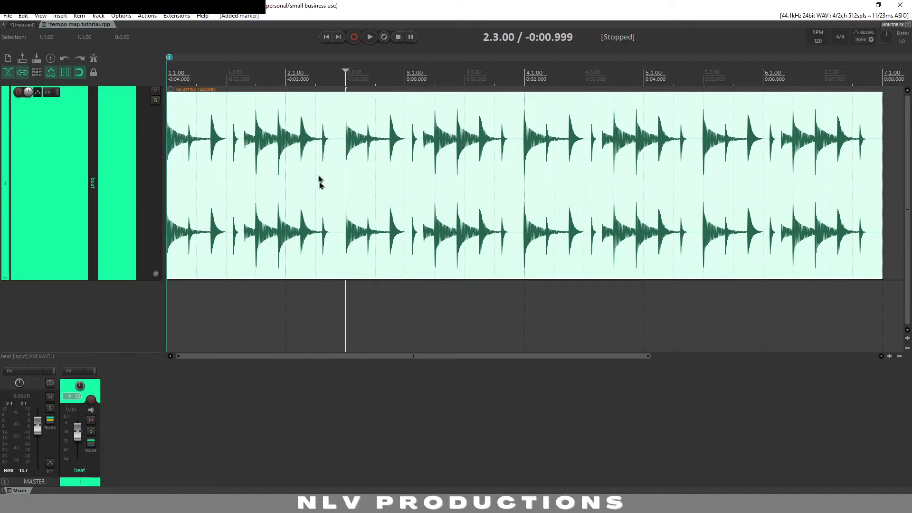
{"action": "key", "text": "space"}
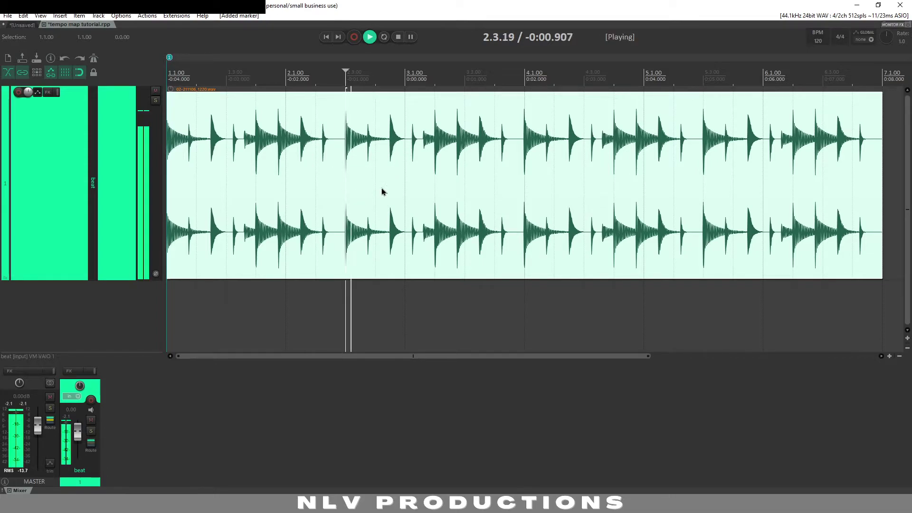
{"action": "key", "text": "space"}
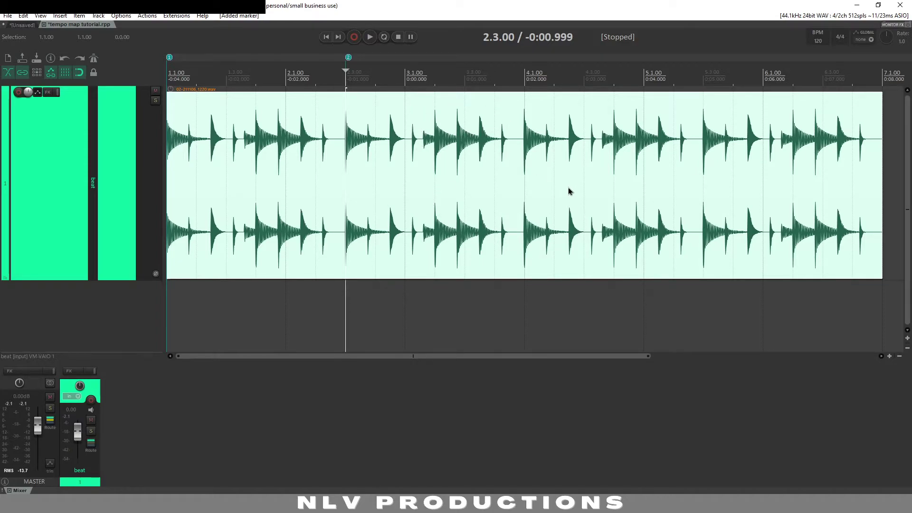
{"action": "key", "text": "space"}
{"action": "key", "text": "space"}
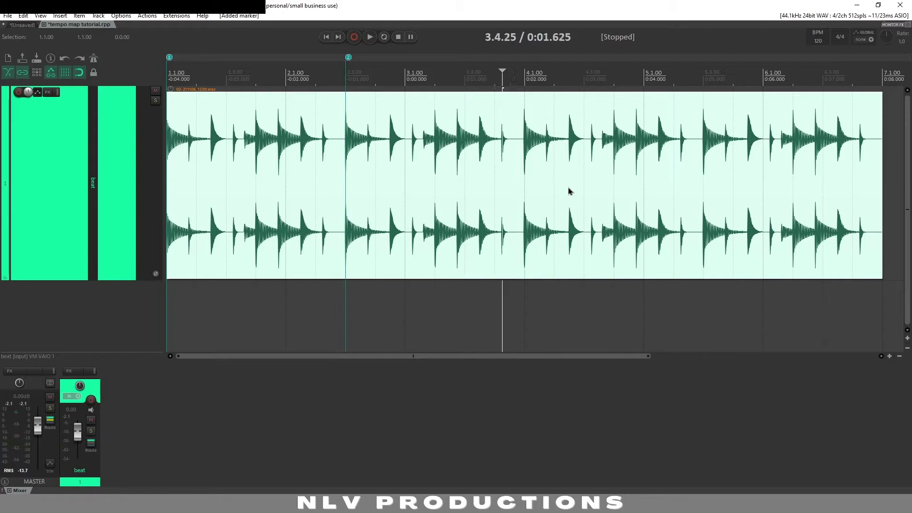
{"action": "key", "text": "space"}
{"action": "key", "text": "m"}
{"action": "key", "text": "m"}
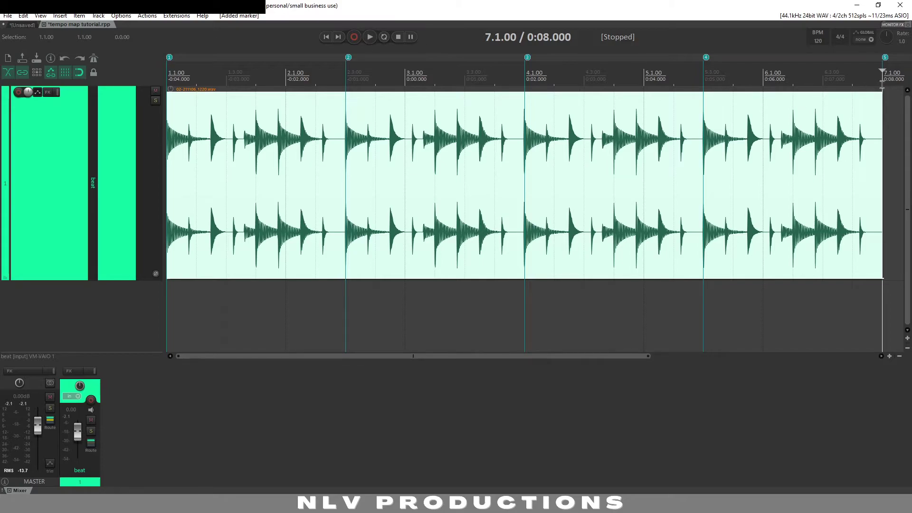
Time-select 1.1.00 to 7.1.00 and open the SWS Convert project markers to tempo markers settings.
{"action": "left_click_drag", "start_coordinate": [883, 81], "coordinate": [136, 85]}
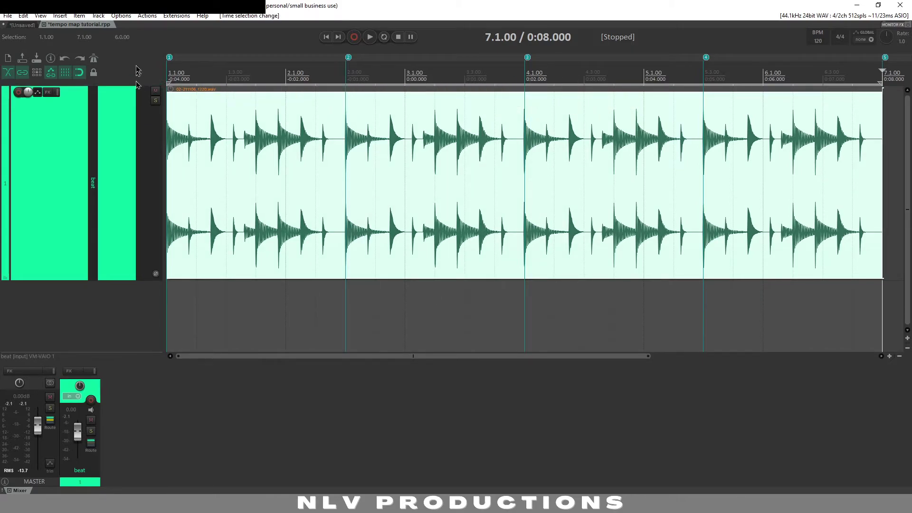
{"action": "left_click", "coordinate": [168, 18]}
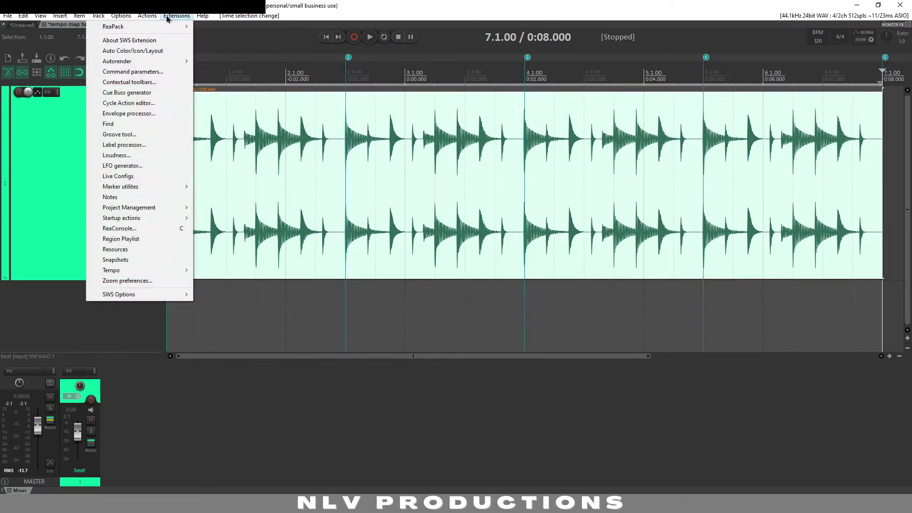
{"action": "mouse_move", "coordinate": [185, 272]}
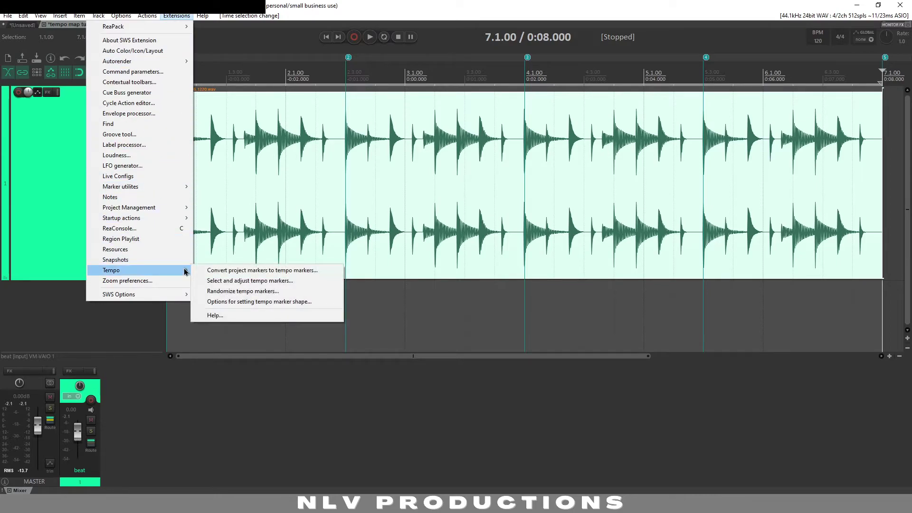
{"action": "left_click", "coordinate": [239, 274]}
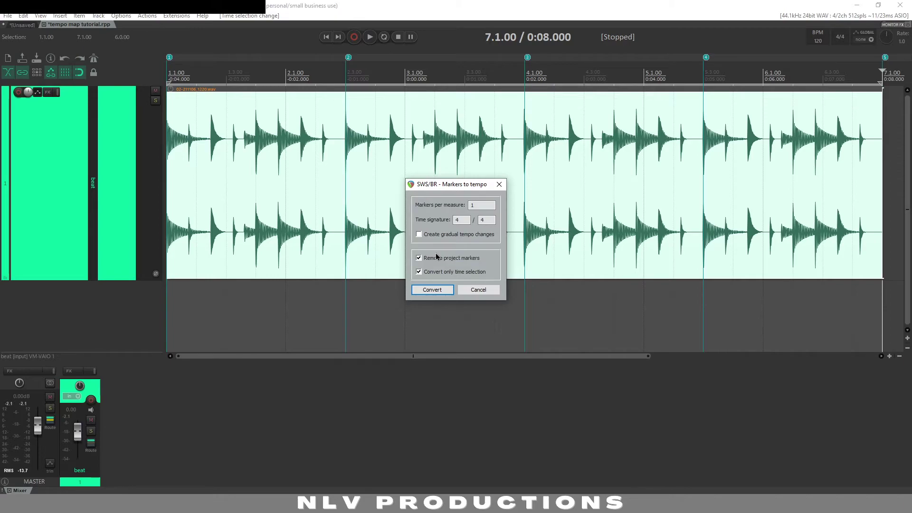
Convert the five project markers into tempo markers near 80 BPM and close the dialog.
{"action": "left_click", "coordinate": [432, 289]}
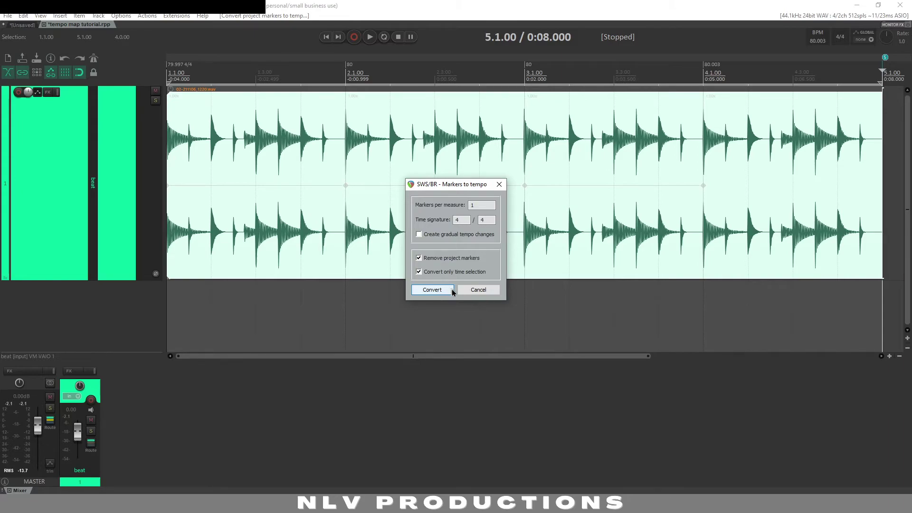
{"action": "left_click", "coordinate": [477, 290]}
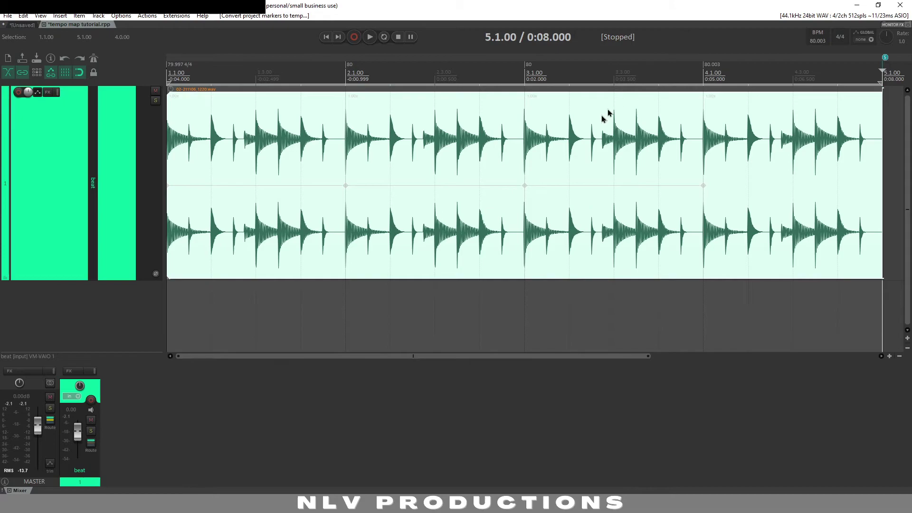
{"action": "scroll", "coordinate": [594, 131], "scroll_direction": "right", "scroll_amount": 5}
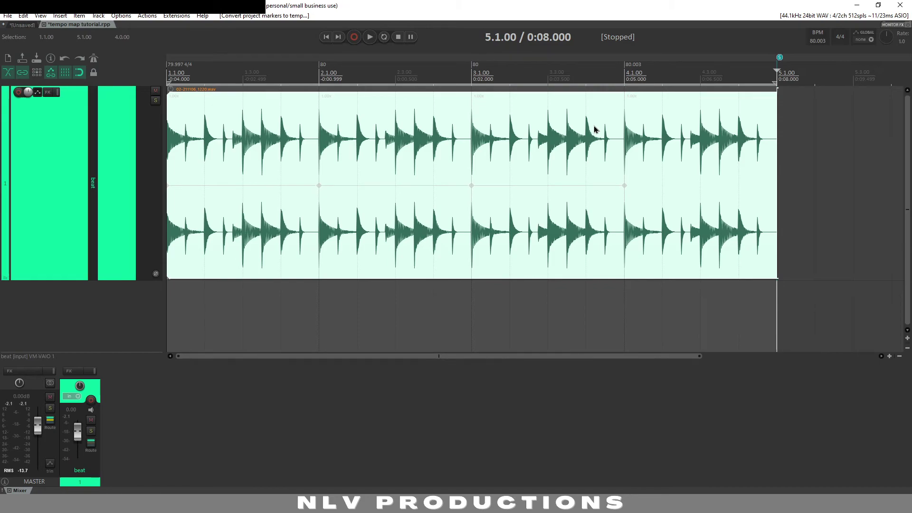
{"action": "scroll", "coordinate": [594, 128], "scroll_direction": "up", "scroll_amount": 3}
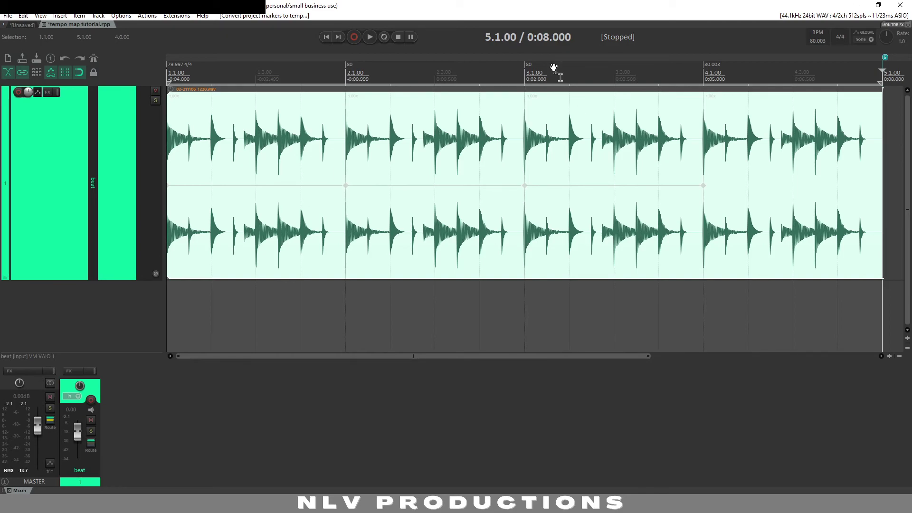
{"action": "left_click", "coordinate": [176, 15]}
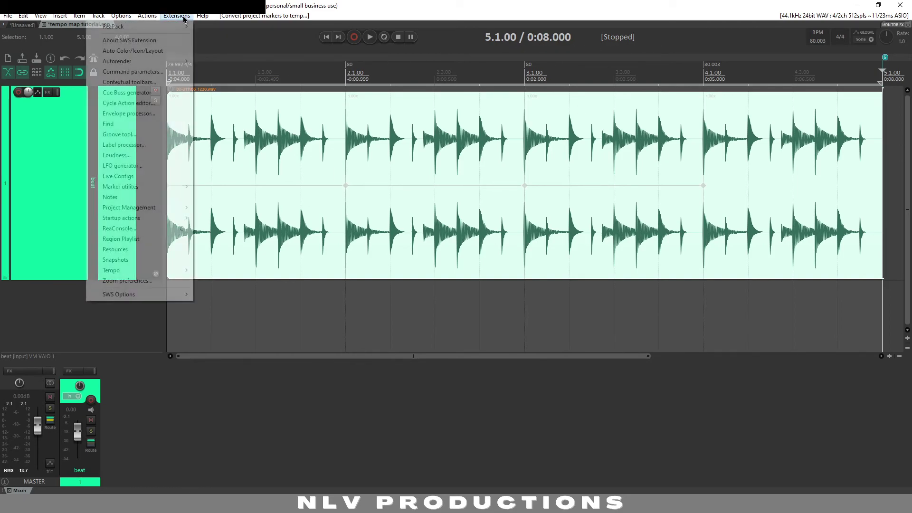
{"action": "mouse_move", "coordinate": [182, 270]}
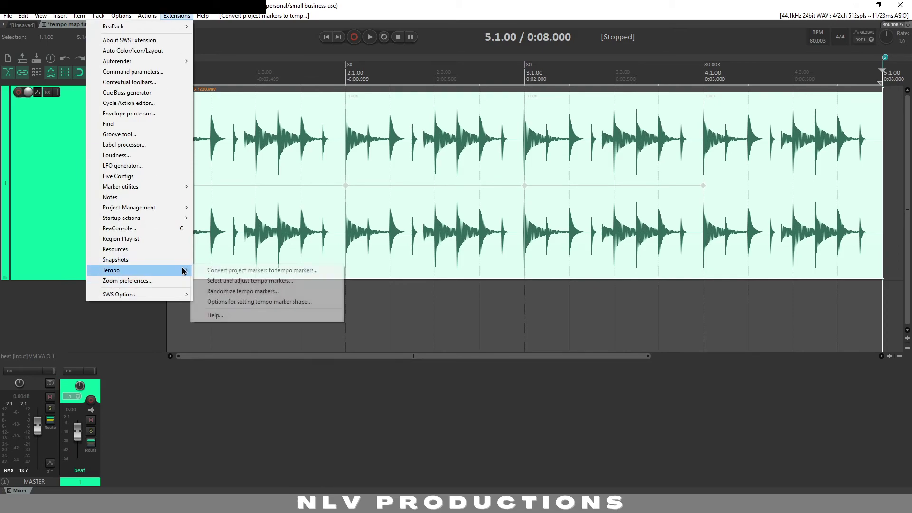
{"action": "left_click", "coordinate": [497, 18]}
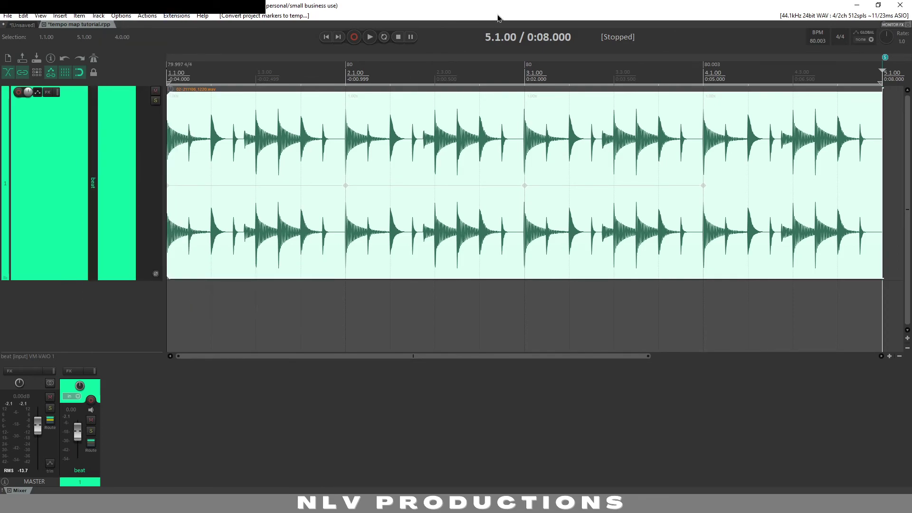